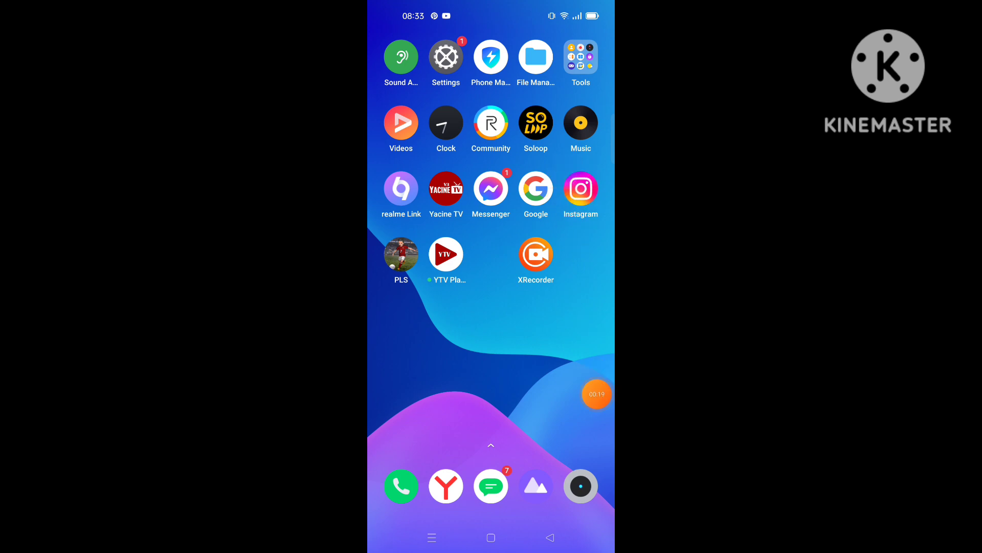
Launch Instagram from the home screen and lower the playback volume while Reels plays.
click(596, 394)
click(580, 189)
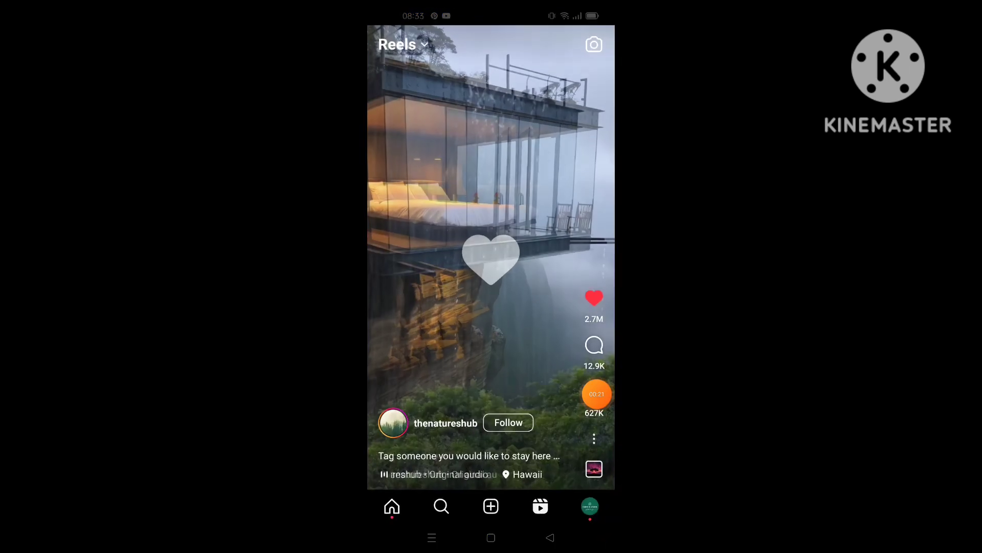
key(XF86AudioLowerVolume)
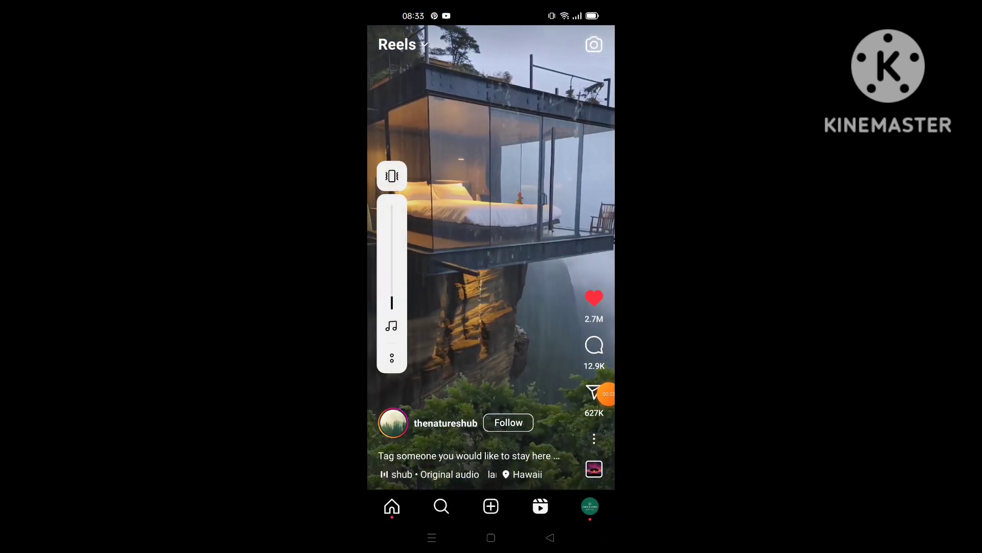
scroll(491, 257, down, 1)
scroll(491, 257, down, 1)
scroll(492, 257, up, 1)
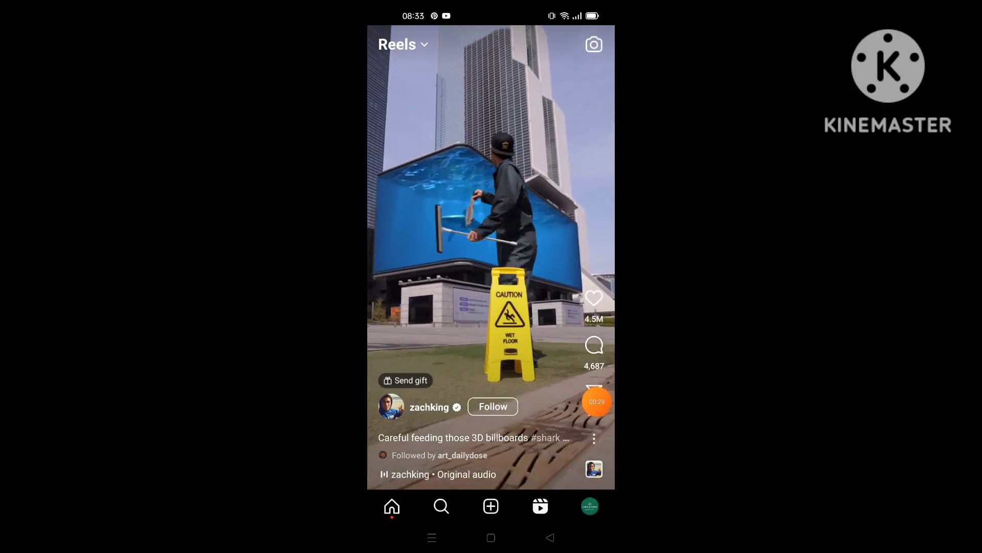
View the account's own profile, check the profile-picture options, dismiss them, and return to the home screen.
click(590, 506)
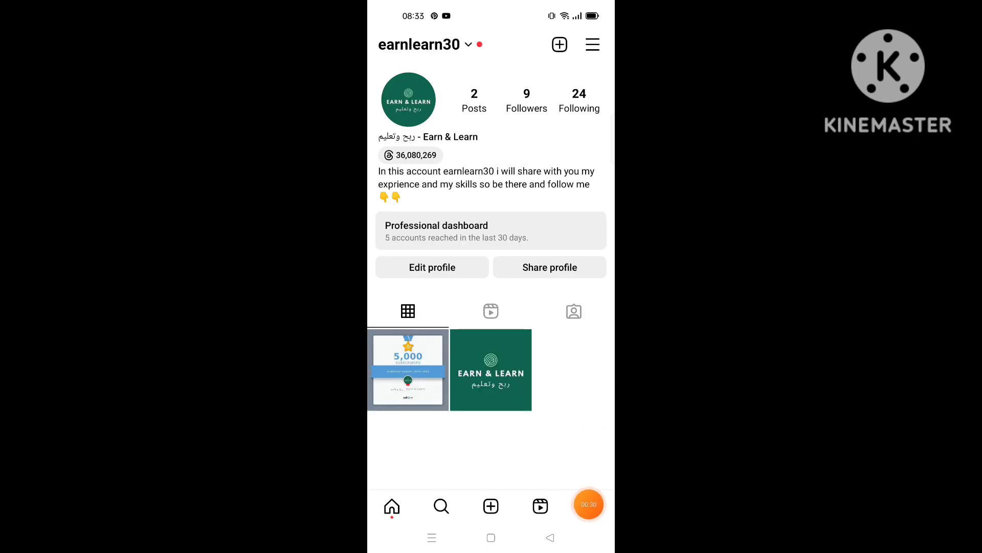
mouse_move(589, 504)
mouse_down()
mouse_move(588, 461)
mouse_move(447, 87)
mouse_move(407, 99)
mouse_move(408, 122)
mouse_move(438, 109)
mouse_move(408, 101)
mouse_move(452, 97)
mouse_move(406, 133)
mouse_move(432, 243)
mouse_move(384, 243)
mouse_move(394, 205)
mouse_up()
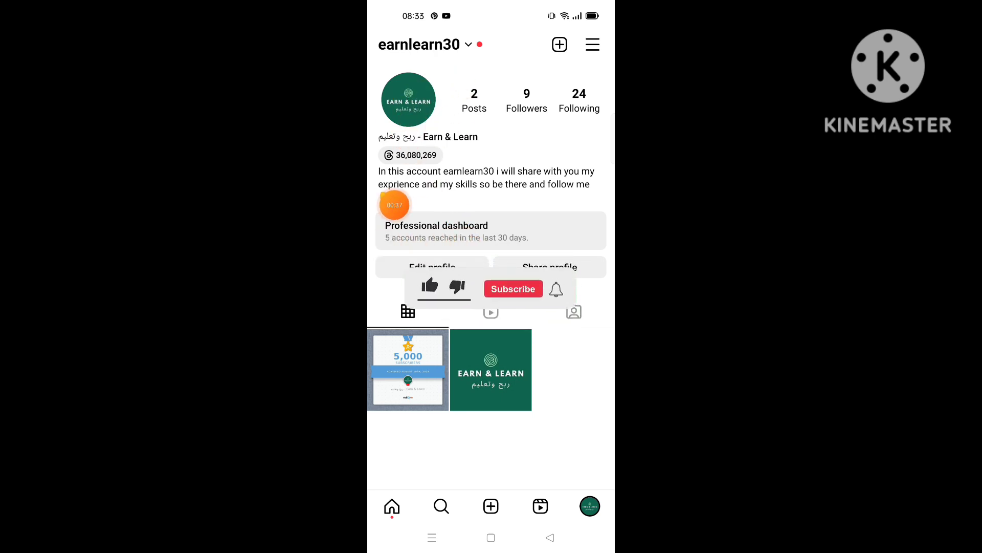
click(408, 98)
key(Escape)
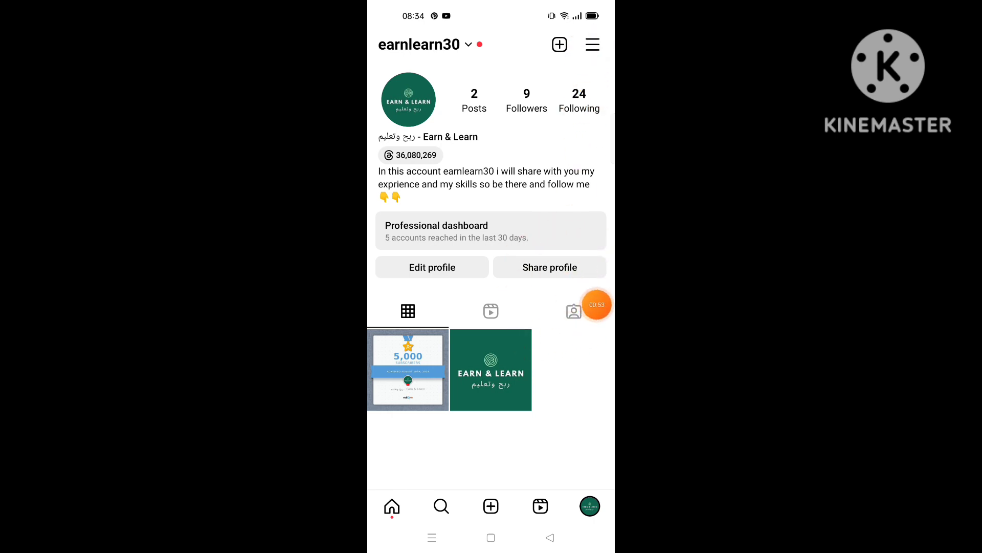
click(491, 538)
In Google Play Store, look up Instagram's listing showing an available update, then return home.
drag(414, 307, 583, 307)
click(445, 383)
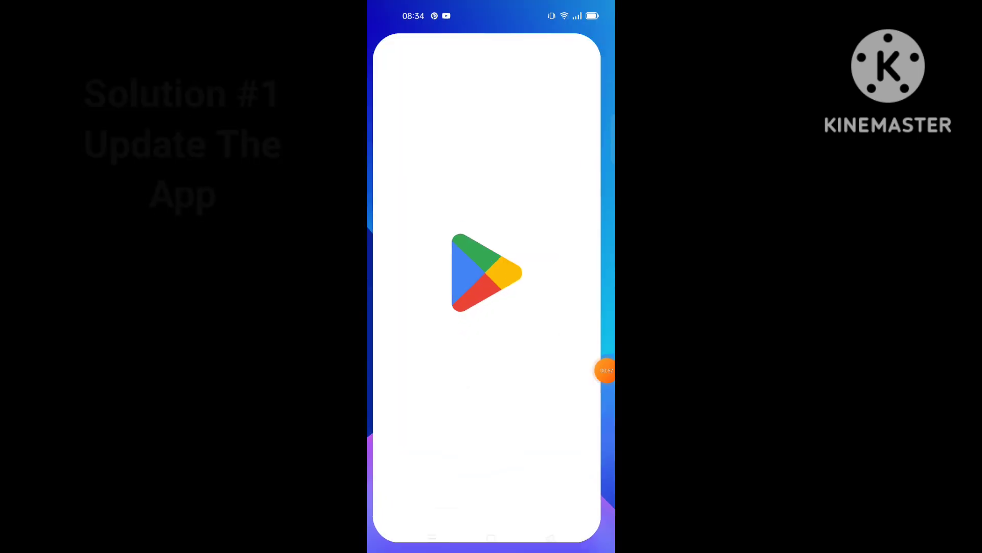
click(476, 44)
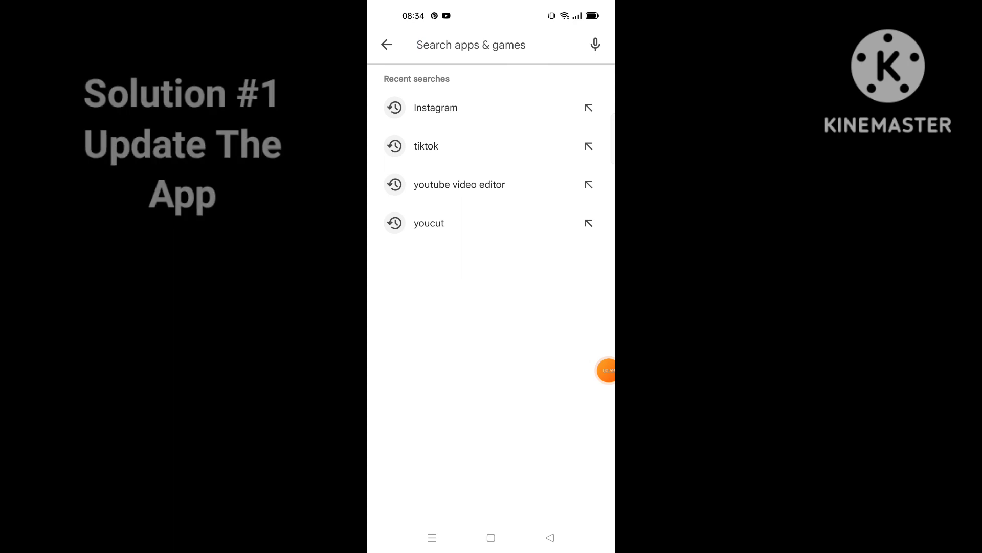
click(435, 108)
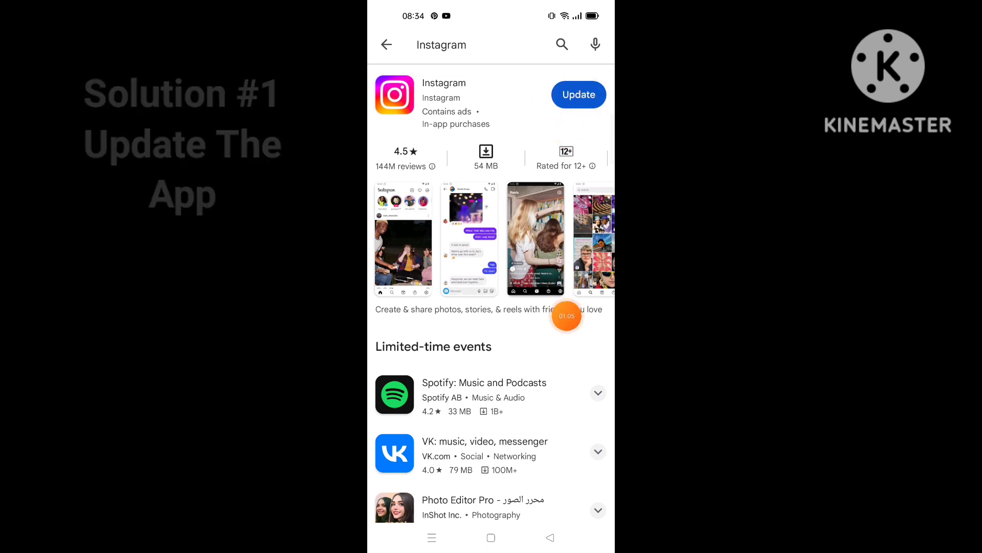
click(491, 537)
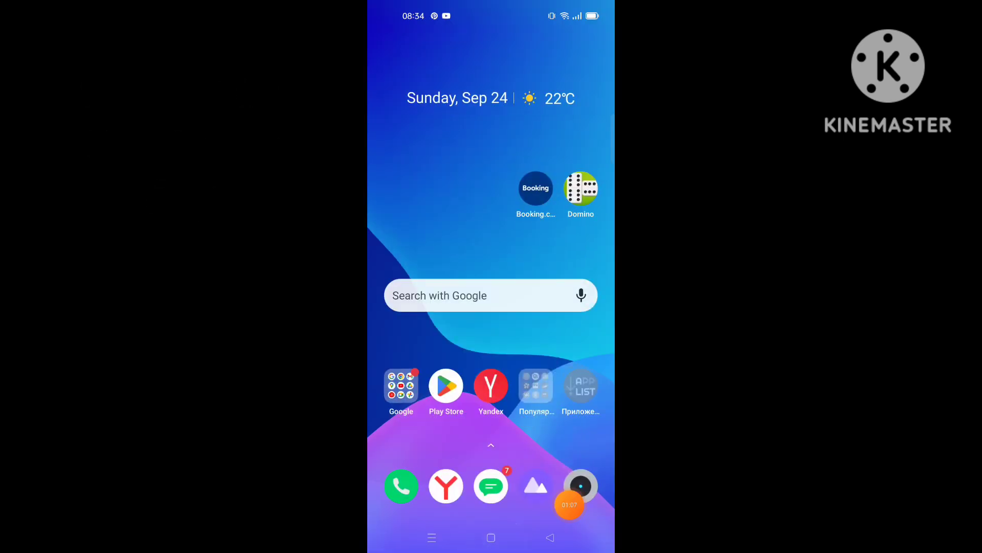
In Settings, go to App management > Apps and locate Instagram in the list.
drag(552, 345, 414, 346)
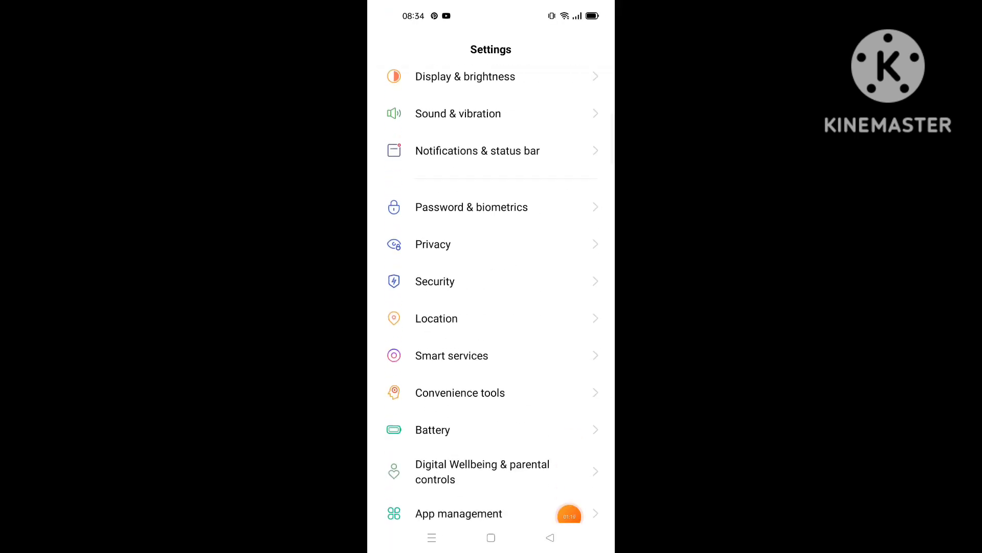
scroll(491, 307, down, 3)
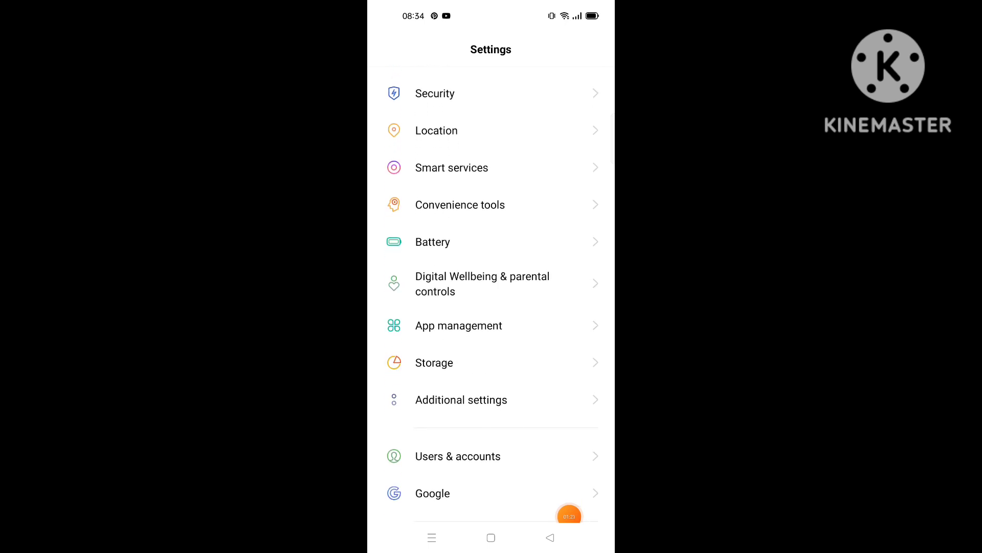
click(435, 363)
click(430, 373)
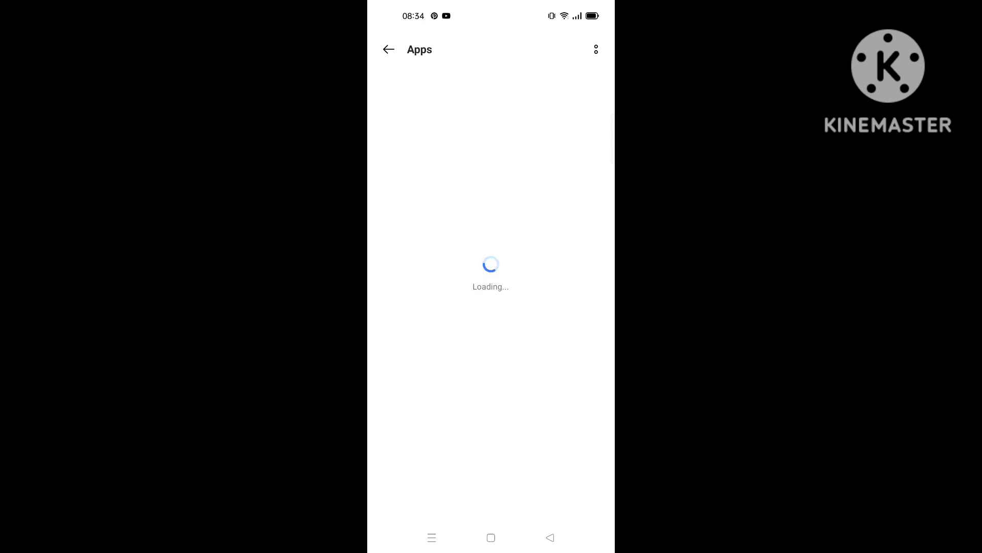
drag(492, 5, 491, 307)
drag(492, 460, 492, 77)
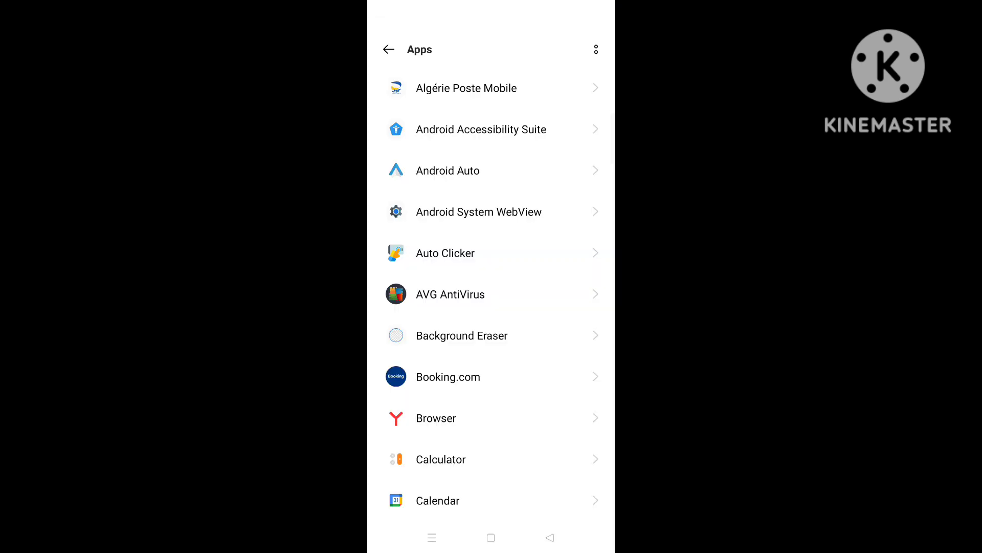
scroll(491, 307, down, 5)
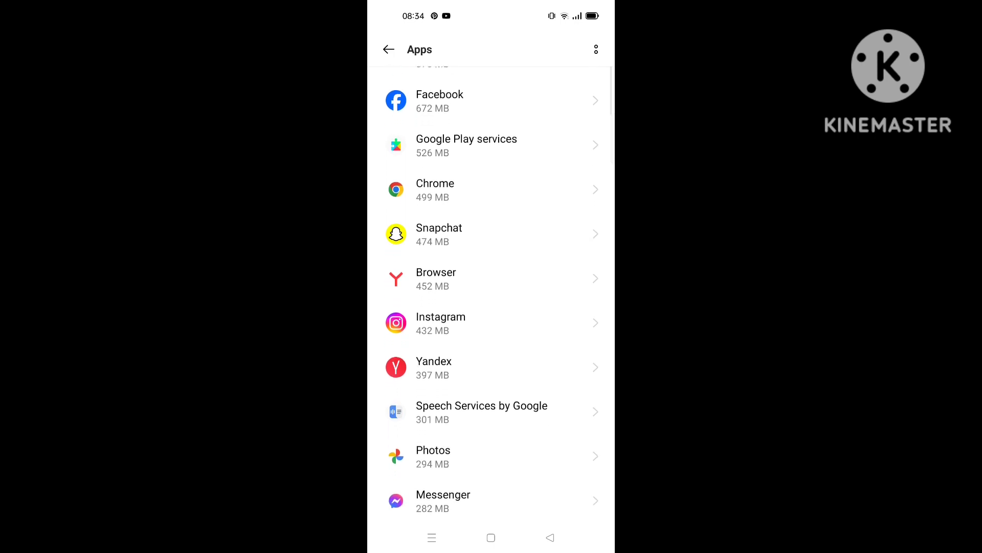
Clear Instagram's cache to 0 B in Storage usage and go back toward the Settings list.
click(441, 318)
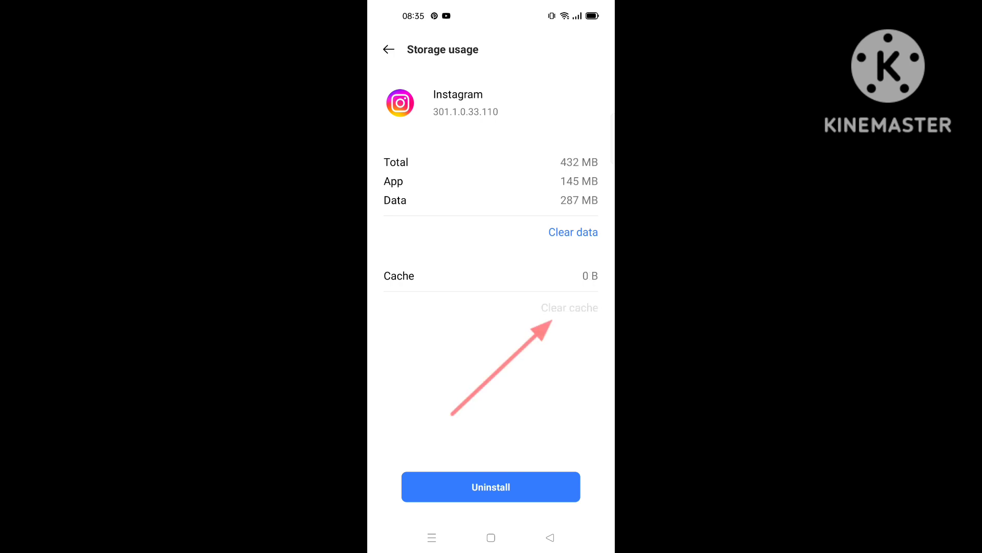
click(389, 49)
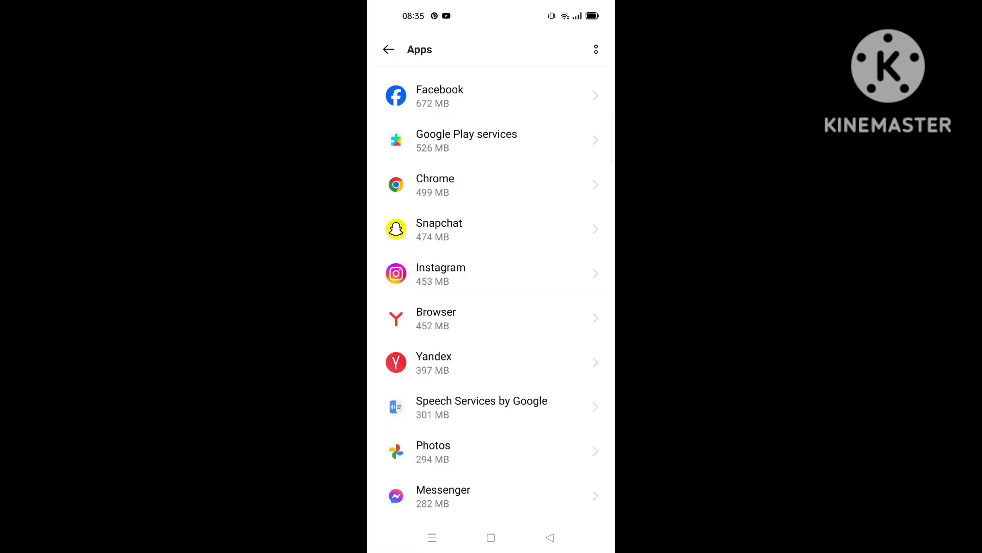
click(550, 537)
Leave Settings, reopen Instagram from its home-screen icon and go to the profile page.
click(549, 538)
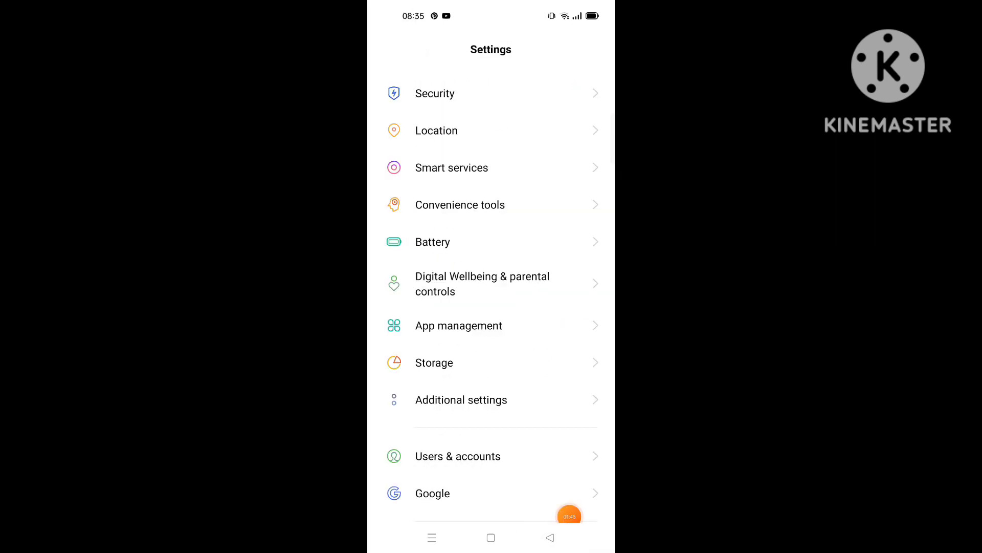
click(550, 538)
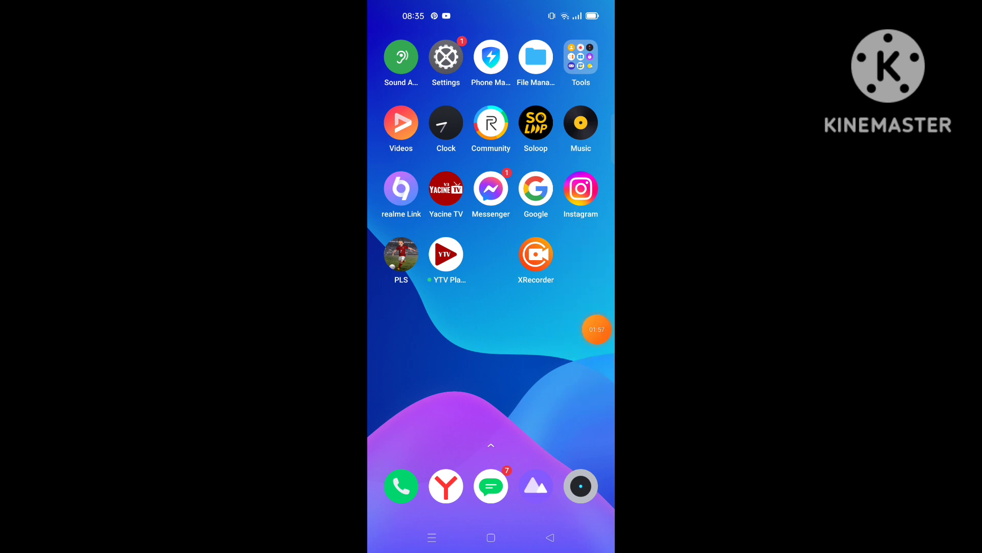
click(580, 188)
mouse_move(607, 328)
mouse_down()
mouse_move(553, 372)
mouse_move(585, 423)
mouse_up()
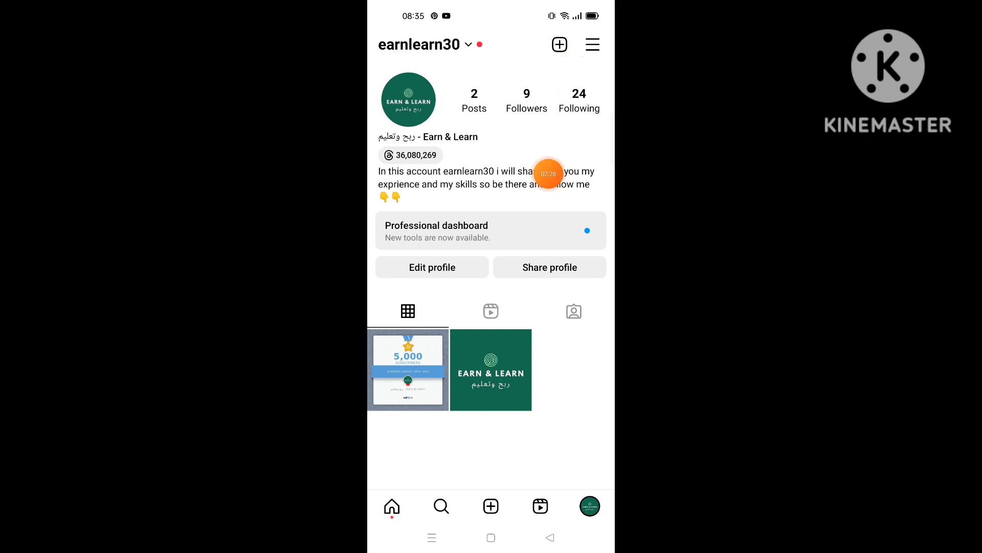
From the profile menu reach Settings and privacy > Help > Report a problem and continue to the description form.
click(593, 45)
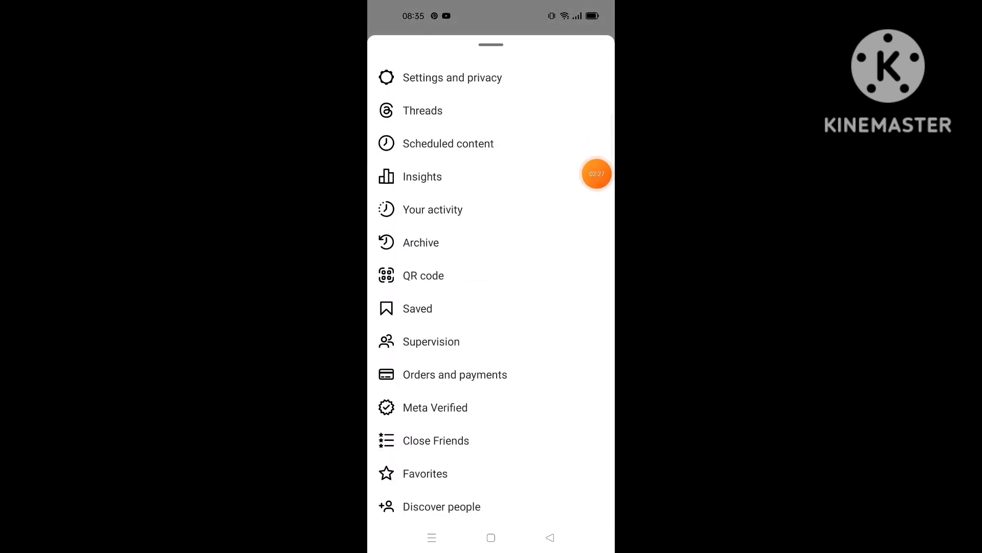
click(451, 78)
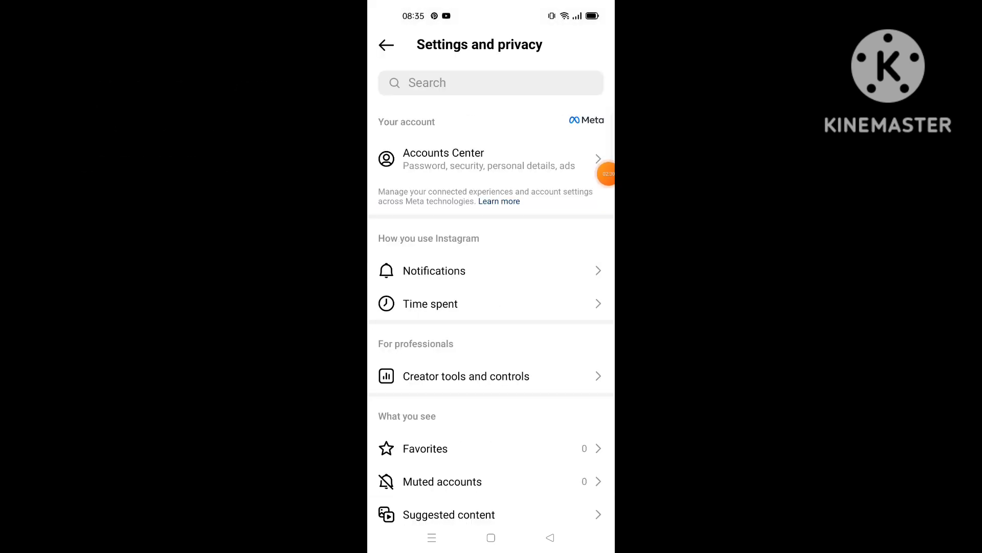
scroll(492, 307, down, 10)
scroll(491, 307, down, 5)
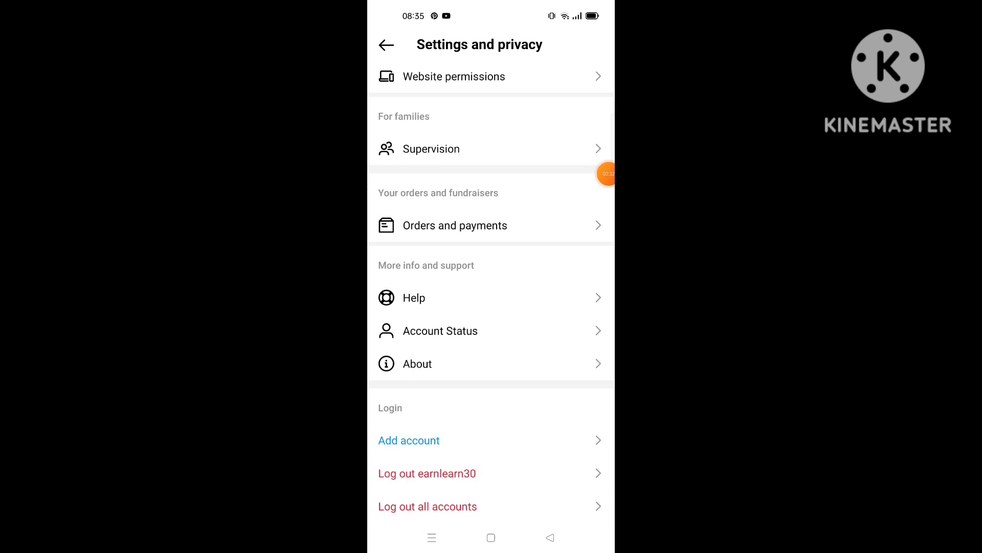
click(414, 297)
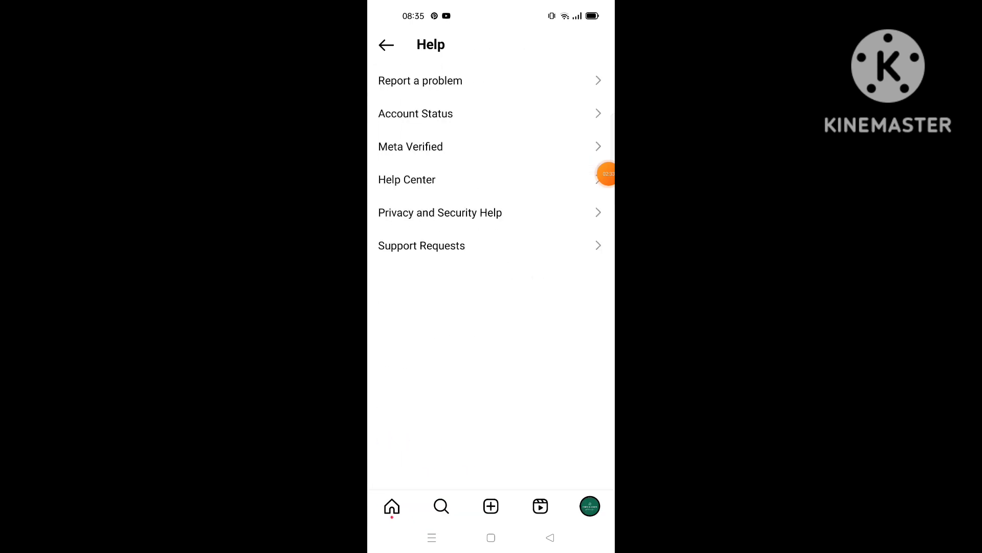
click(420, 81)
click(491, 412)
click(490, 476)
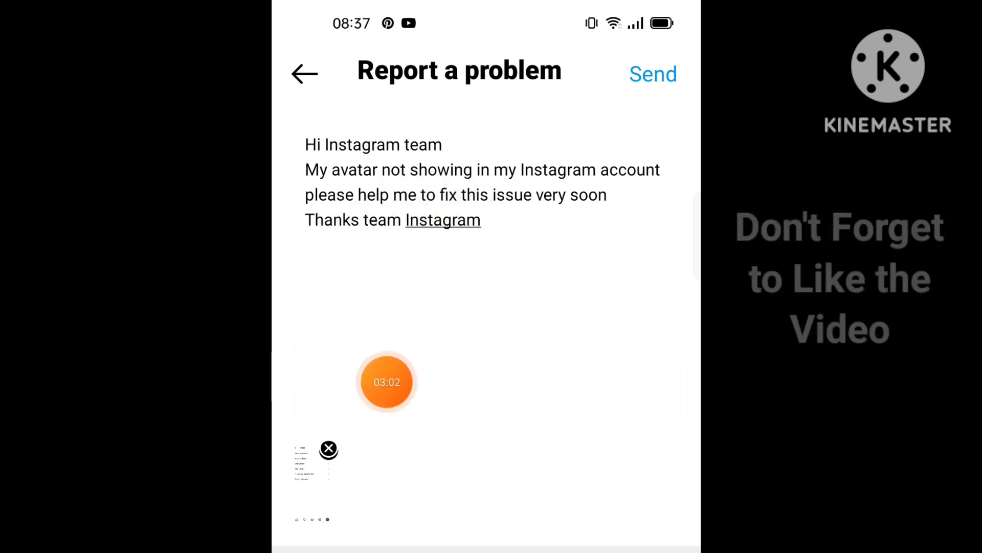
Correct the wording of the message saying the avatar added to the profile picture isn't showing.
click(378, 170)
text(add to prof)
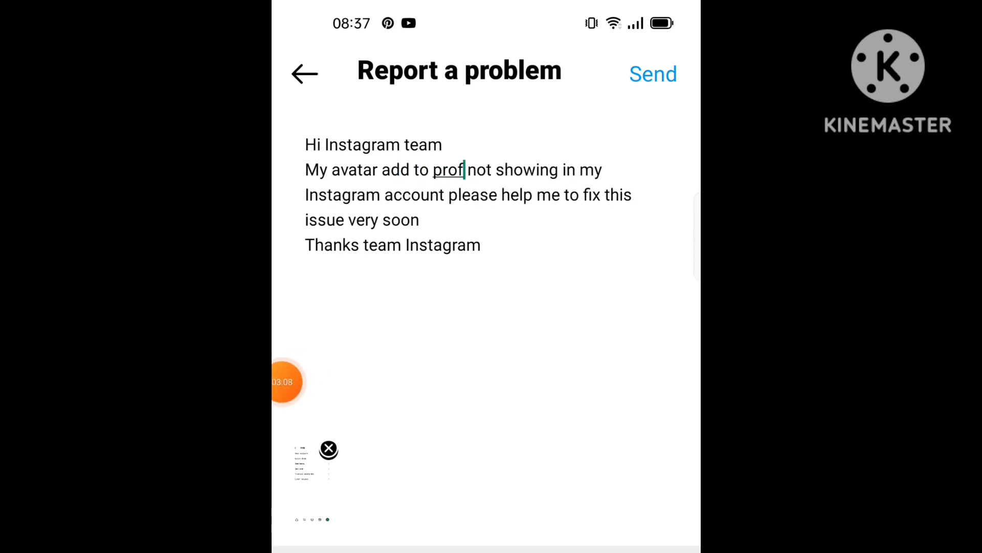
text(ile pict)
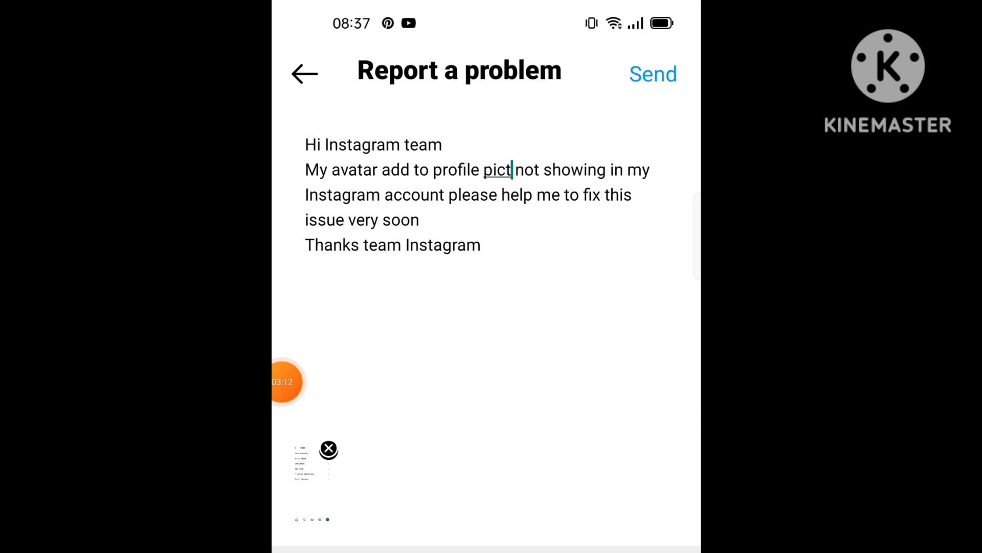
text(ure)
click(302, 382)
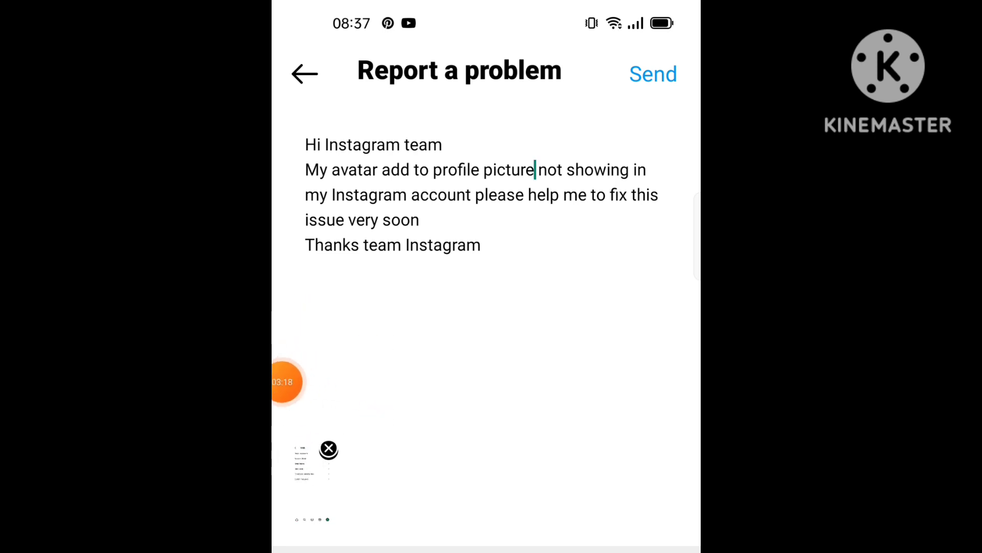
mouse_move(286, 381)
mouse_down()
mouse_move(472, 263)
mouse_move(669, 427)
mouse_up()
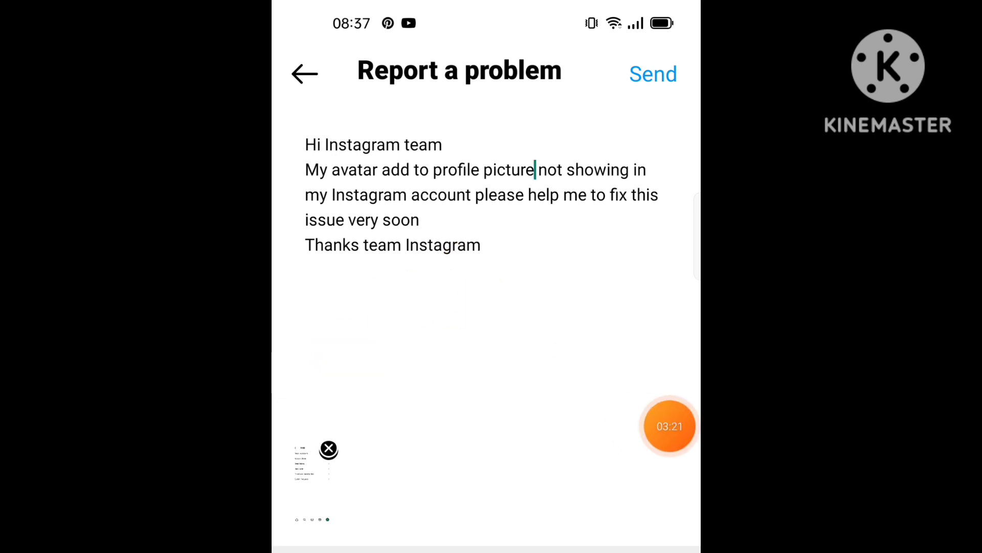
click(482, 246)
Send the problem report and return to the Settings and privacy page.
drag(685, 426, 669, 495)
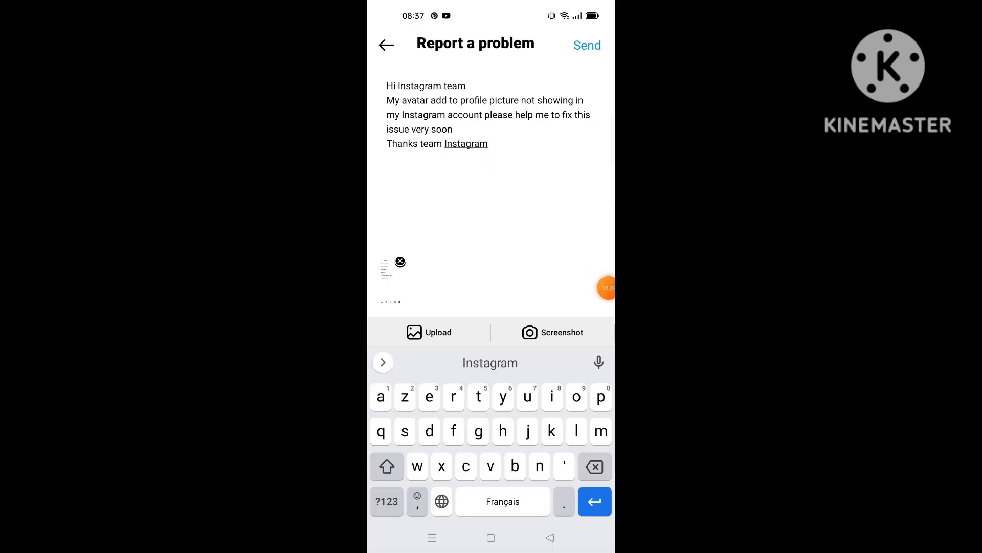
mouse_move(597, 287)
mouse_down()
mouse_move(455, 332)
mouse_move(597, 273)
mouse_move(590, 98)
mouse_up()
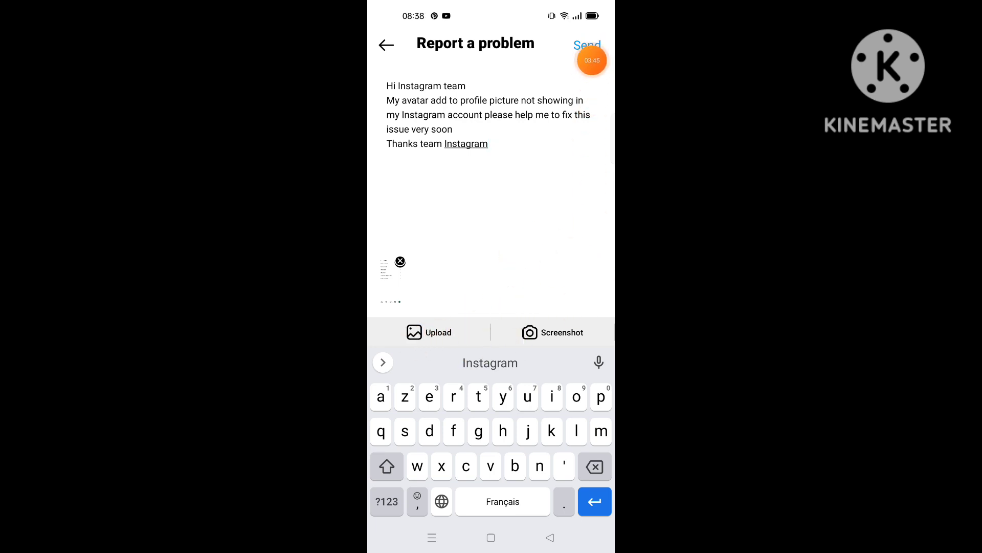
drag(584, 72, 596, 255)
drag(369, 277, 461, 277)
mouse_move(606, 254)
mouse_down()
mouse_move(571, 265)
mouse_move(562, 294)
mouse_move(597, 322)
mouse_up()
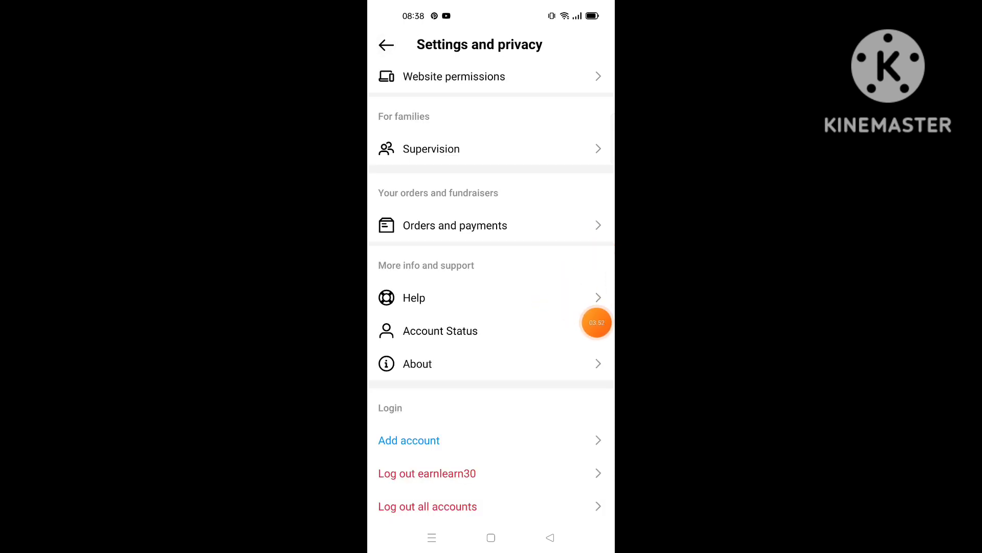
click(606, 322)
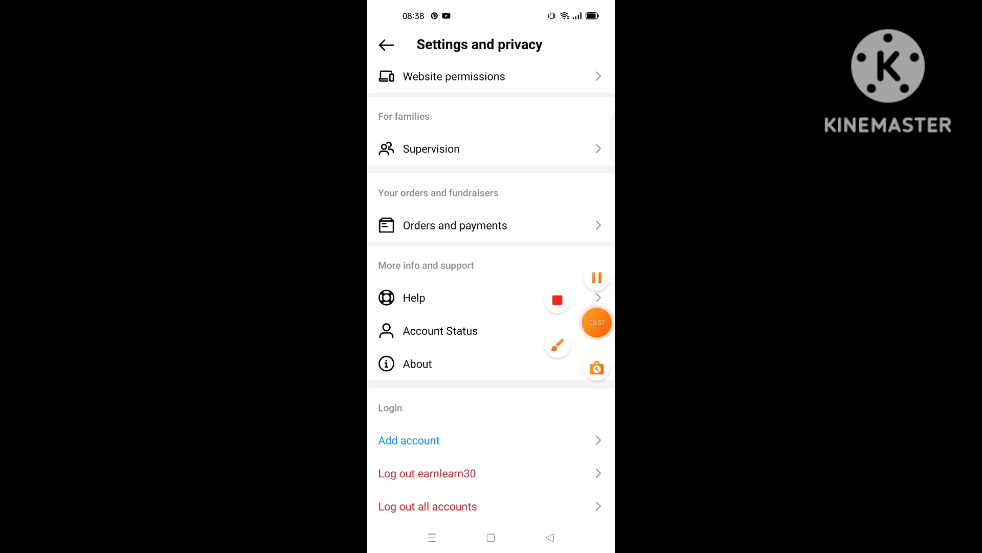
click(597, 322)
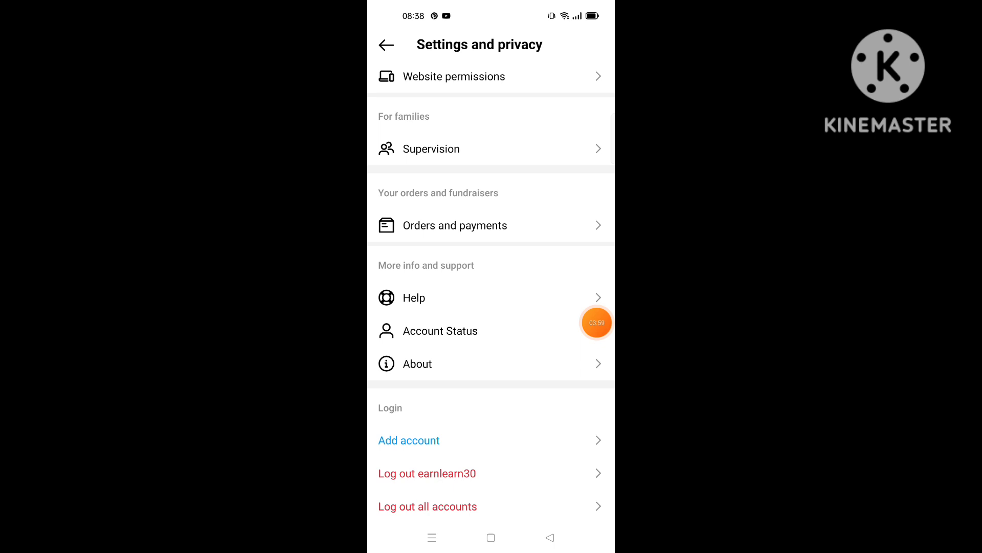
click(597, 323)
click(597, 322)
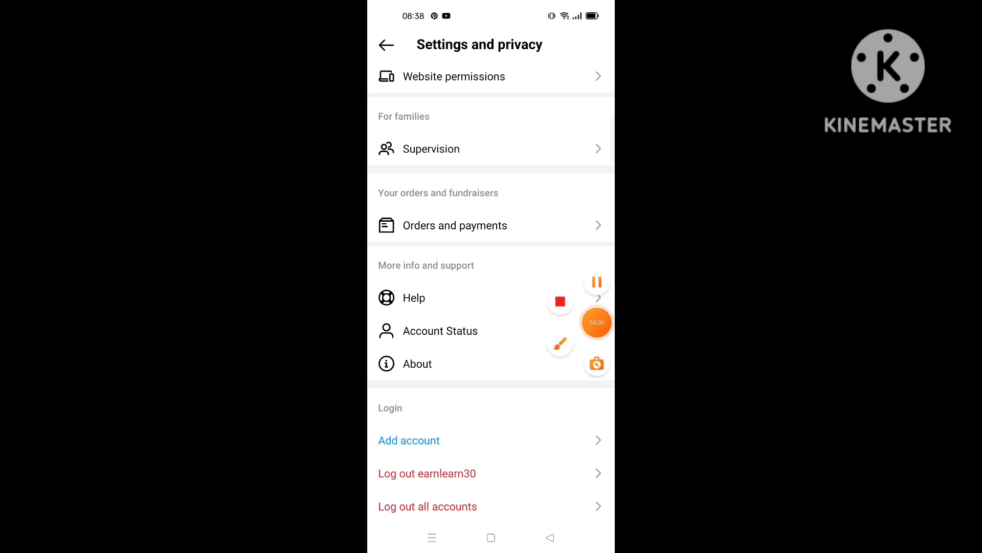
click(598, 323)
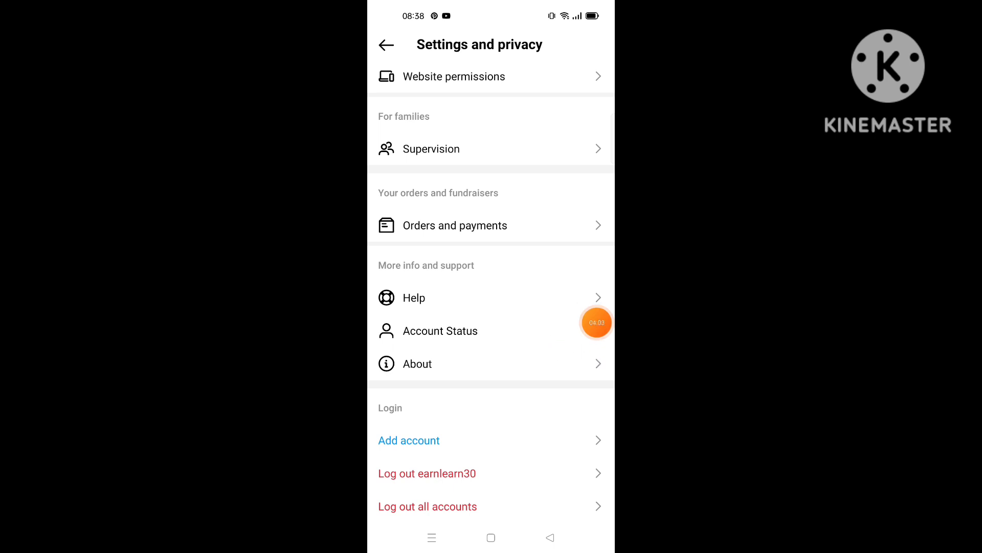
click(597, 322)
scroll(491, 288, up, 5)
scroll(492, 288, up, 5)
scroll(491, 287, up, 3)
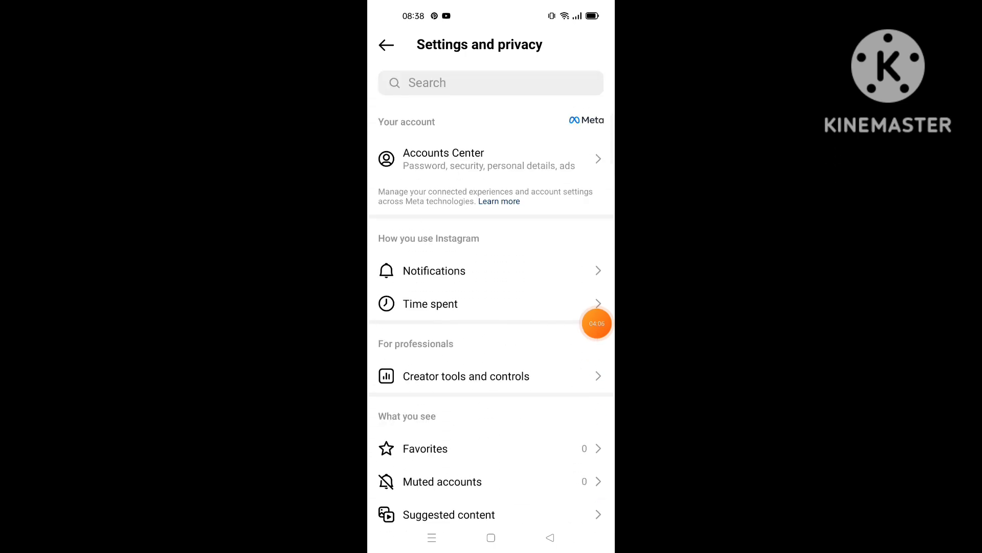